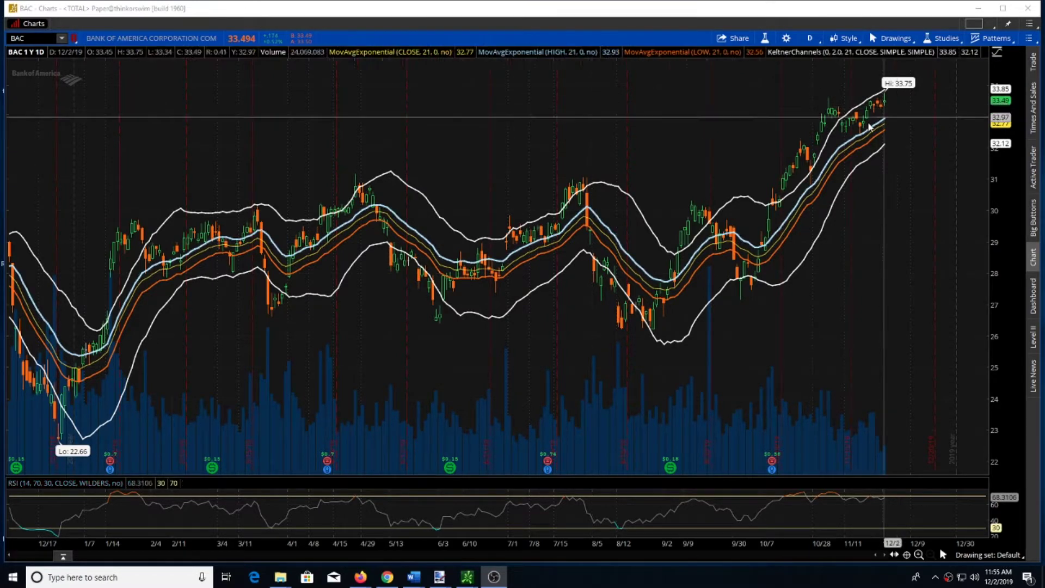
# - Draw a Fibonacci retracement on the BAC daily chart from the 11/20 low at about 32.43 to the 12/2 high at about 33.78
pyautogui.middleClick(699, 116)
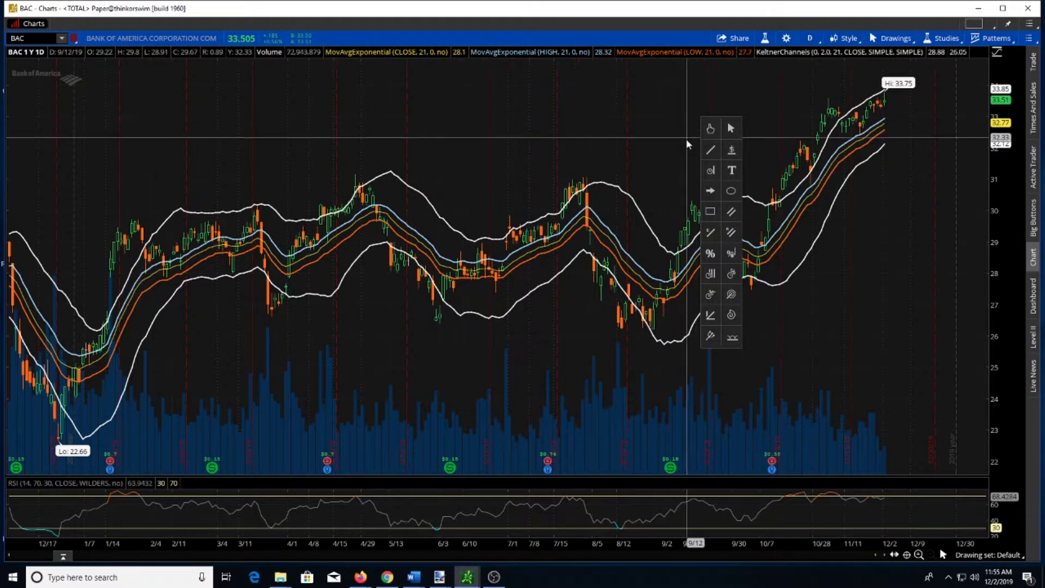
pyautogui.click(711, 254)
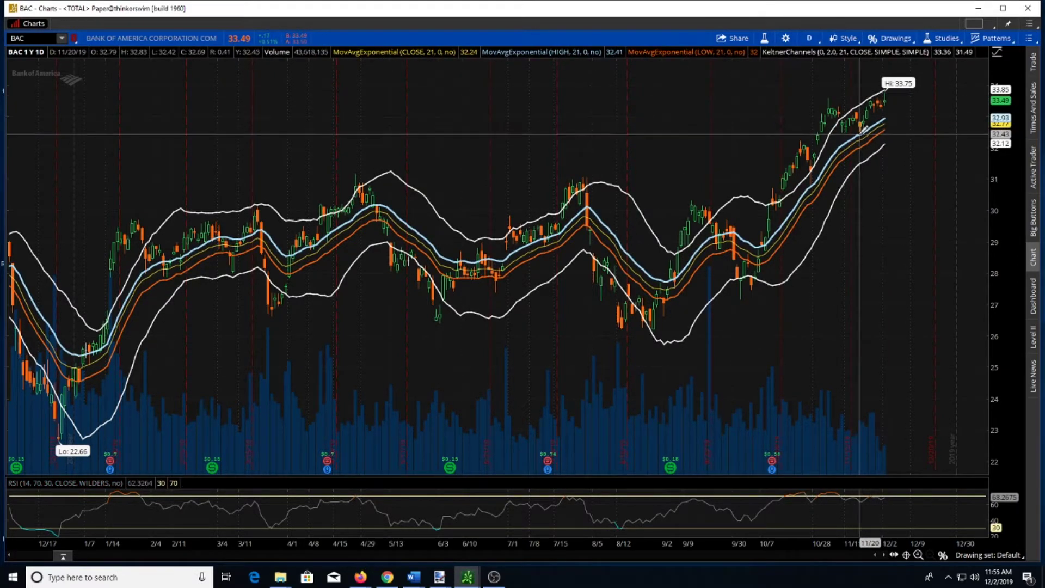
pyautogui.moveTo(864, 130); pyautogui.dragTo(887, 91)
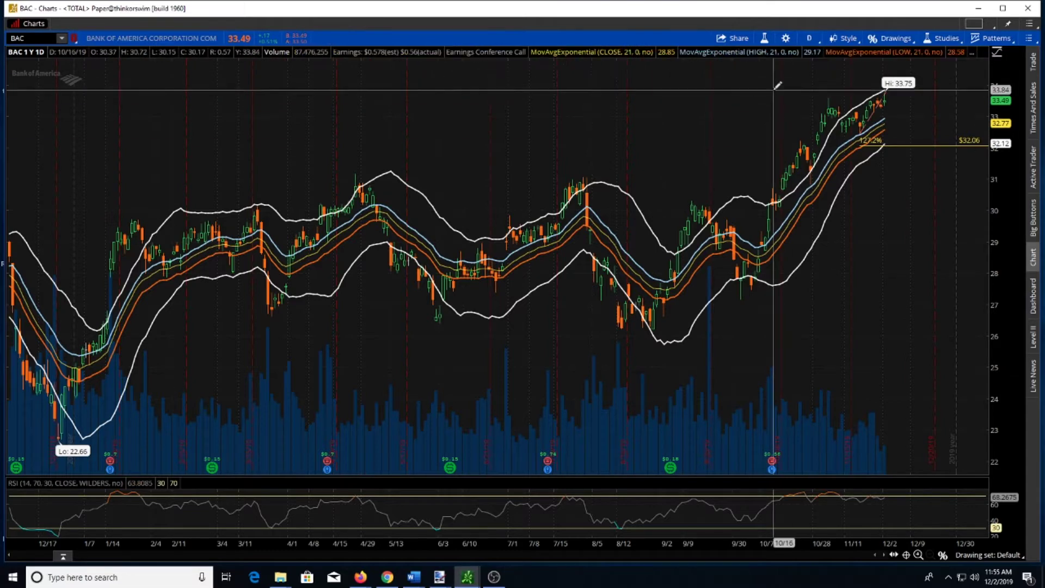
# - Make the 0.618 and 0.786 levels visible in the BAC Fibonacci retracement's properties
pyautogui.moveTo(907, 141)
pyautogui.middleClick(903, 147)
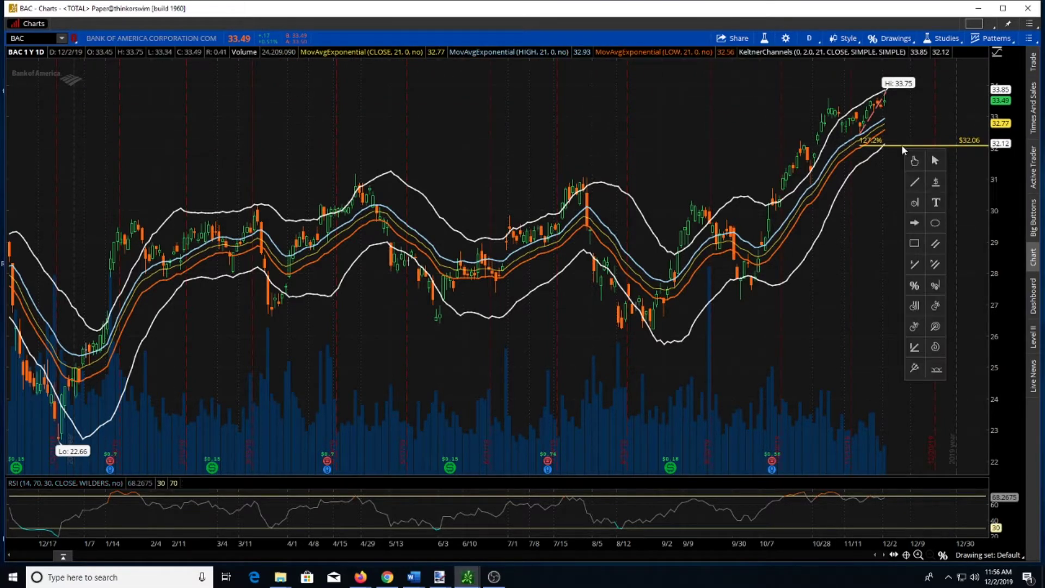
pyautogui.rightClick(898, 145)
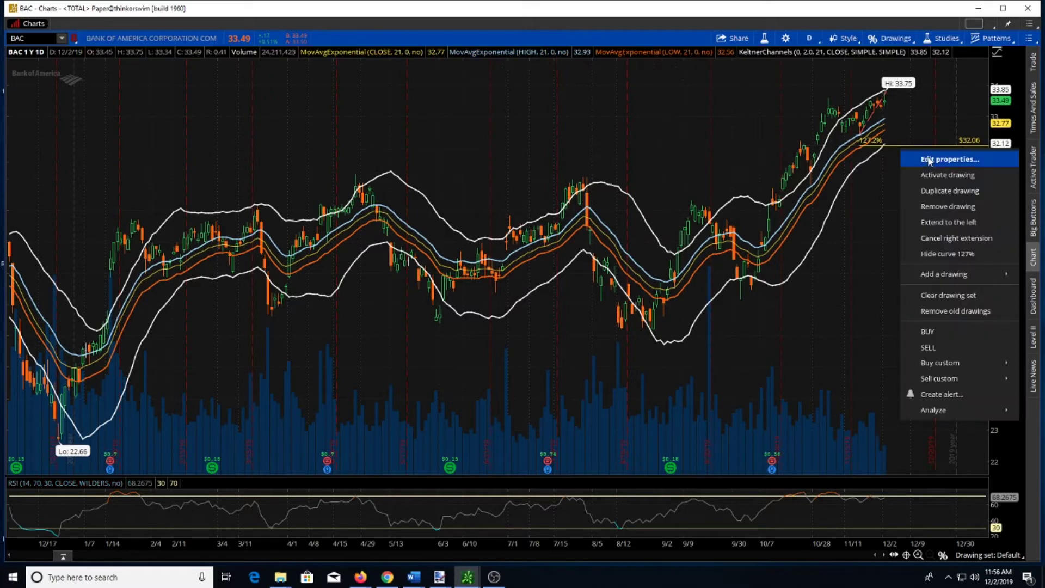
pyautogui.click(932, 156)
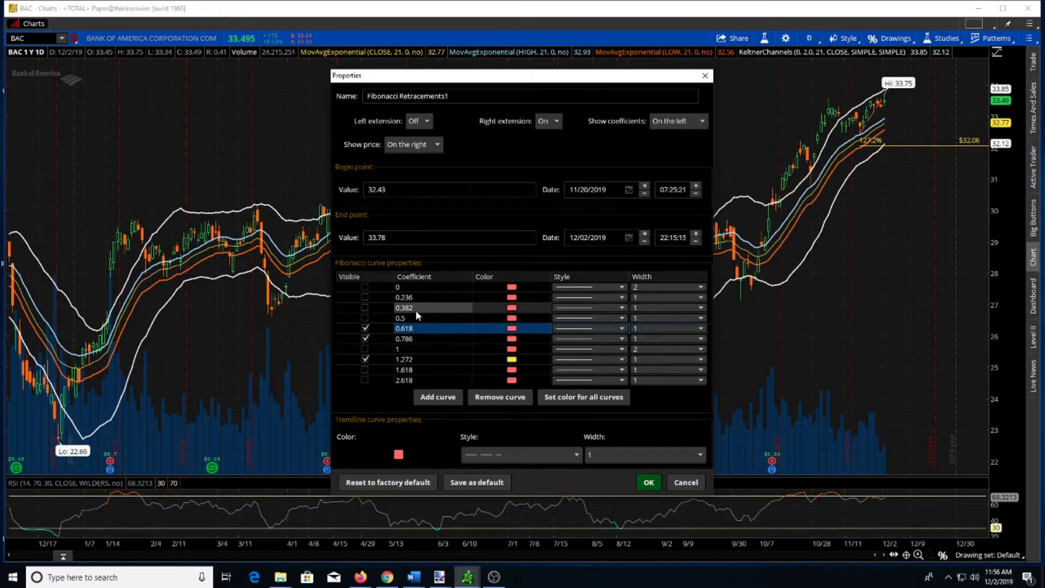
pyautogui.click(649, 482)
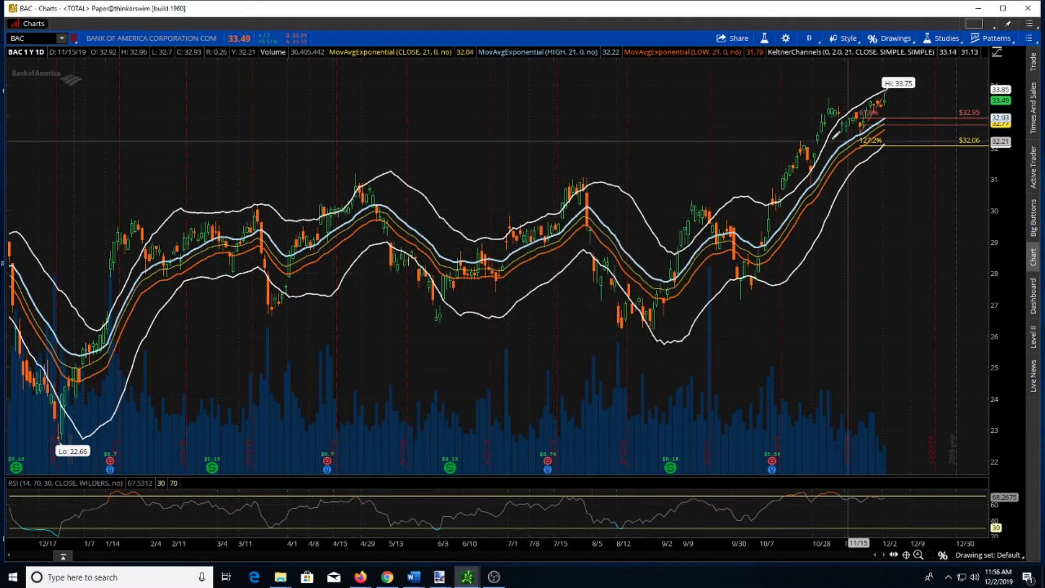
# - Examine the BAC retracement levels against the Keltner channels and moving averages around the most recent candles
pyautogui.moveTo(584, 123); pyautogui.dragTo(996, 163)
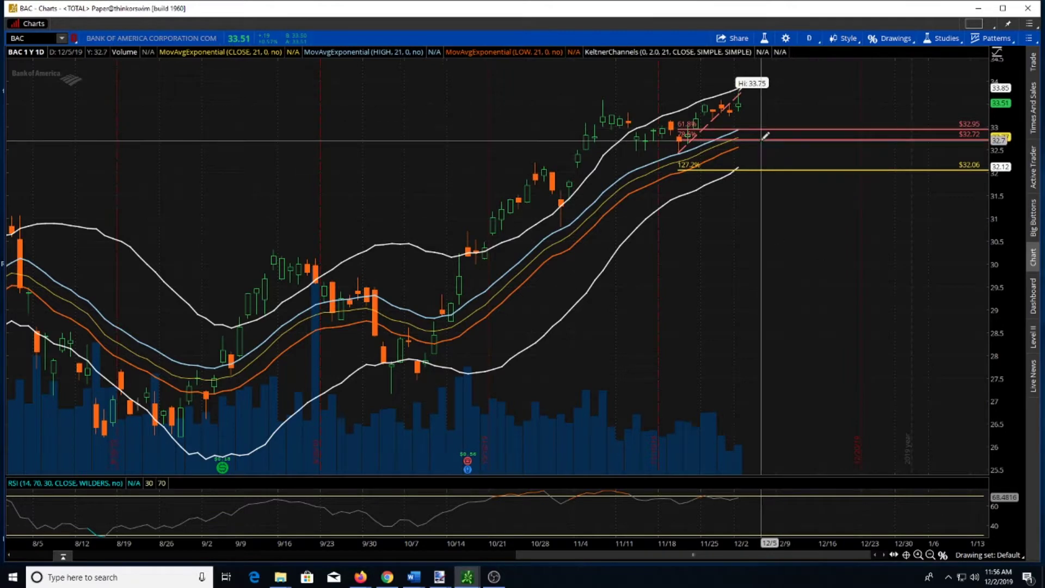
pyautogui.moveTo(784, 135)
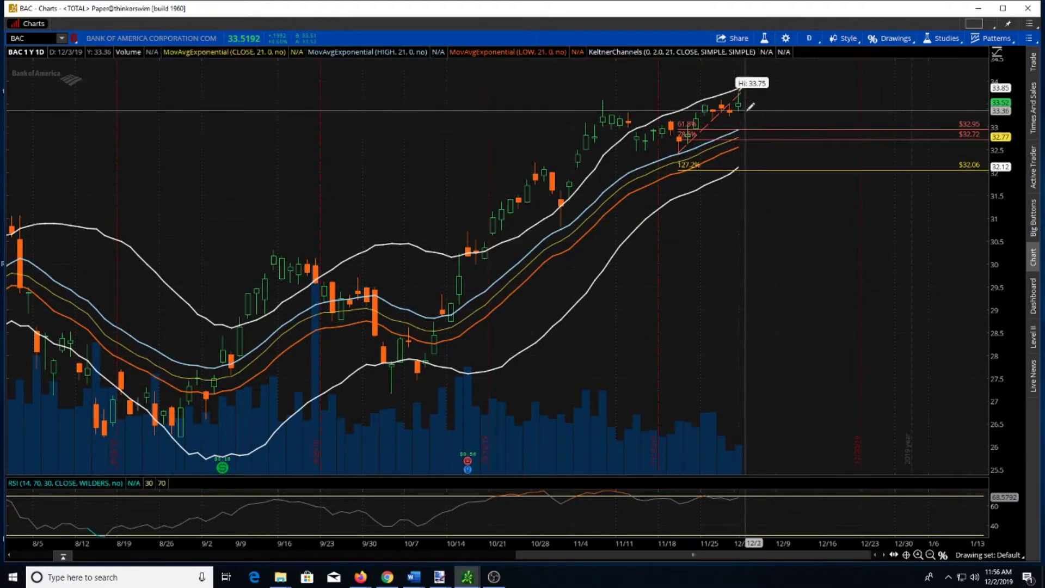
pyautogui.moveTo(750, 126)
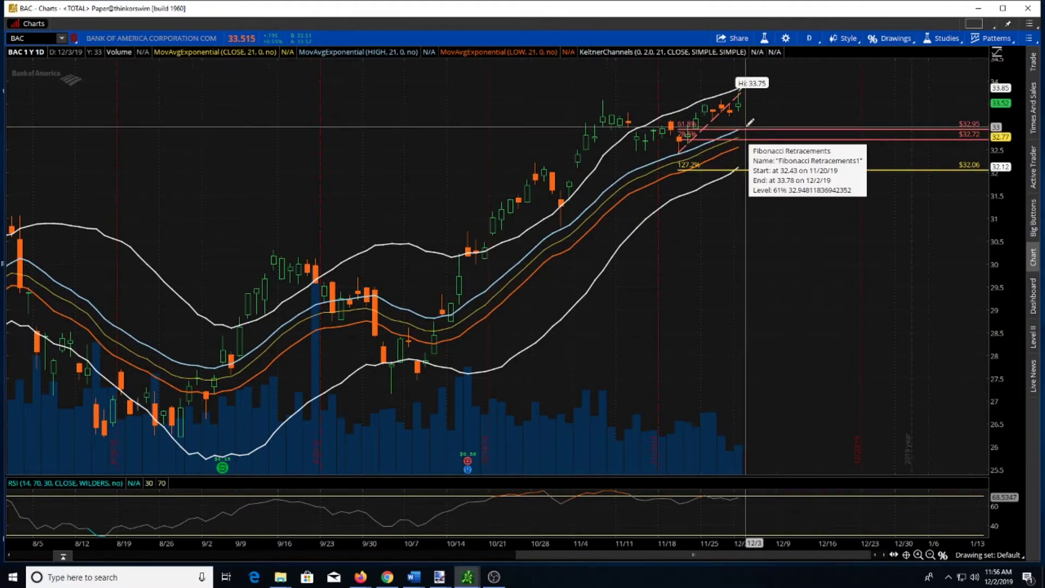
# - Switch to the BAC Bollinger Bands chart and examine the retracement levels near the latest candles
pyautogui.moveTo(468, 577)
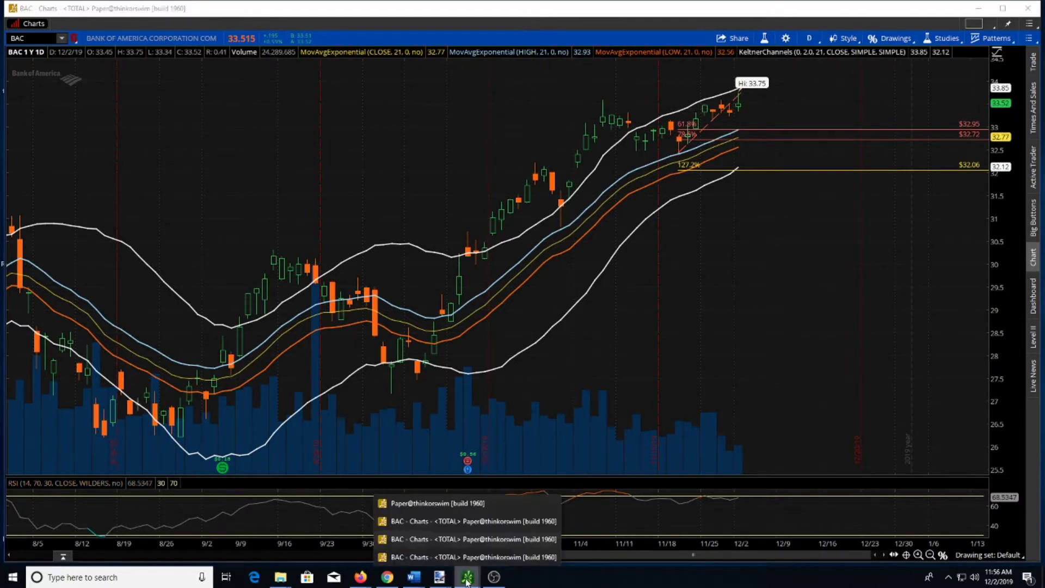
pyautogui.click(443, 520)
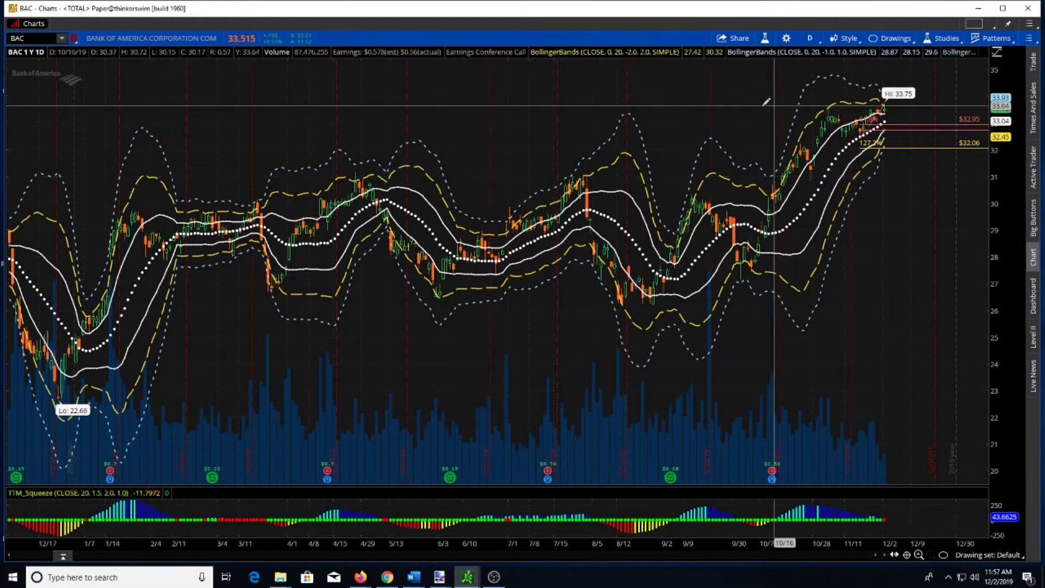
pyautogui.moveTo(715, 132); pyautogui.dragTo(986, 129)
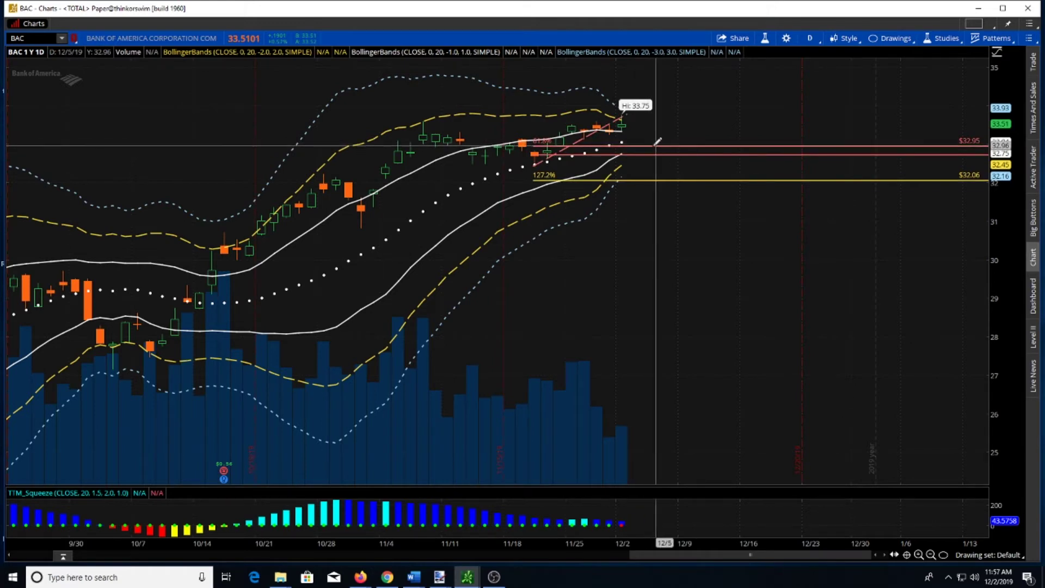
pyautogui.moveTo(661, 142)
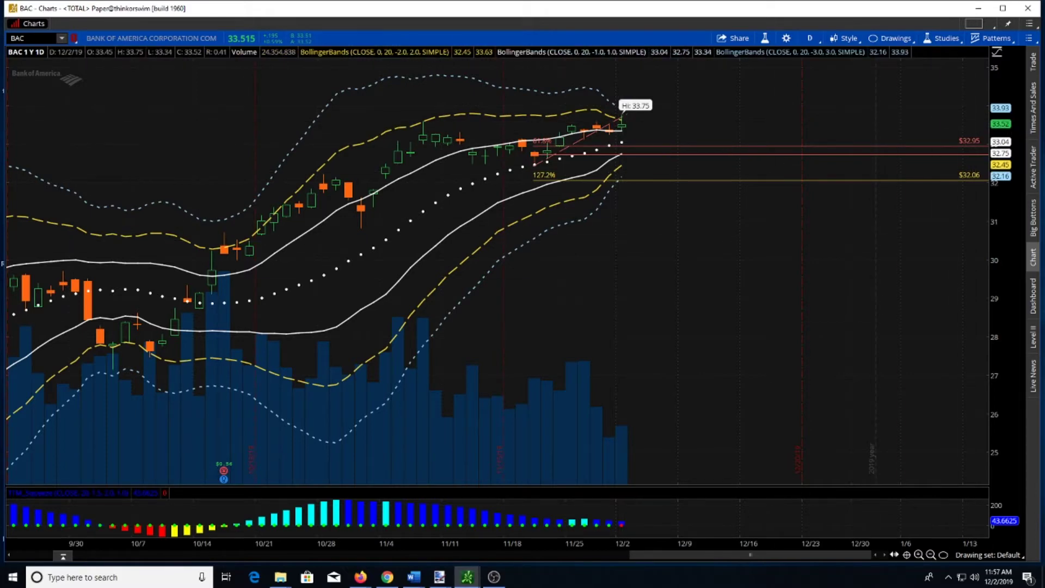
pyautogui.click(494, 577)
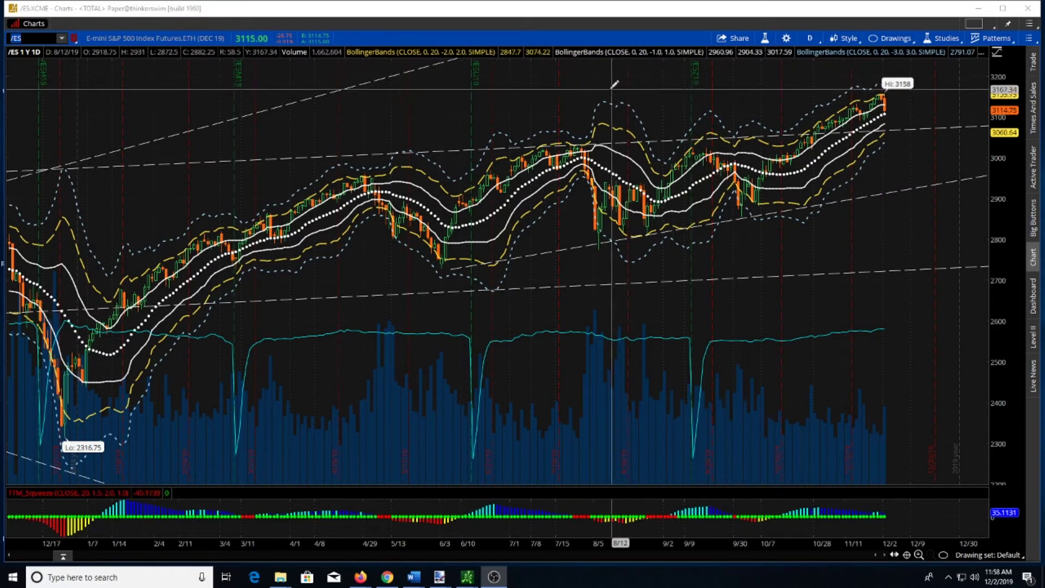
# - Draw a Fibonacci retracement on the /ES daily chart from the 11/20 low at about 3089.29 to the 12/2 high at about 3159
pyautogui.moveTo(580, 111); pyautogui.dragTo(991, 118)
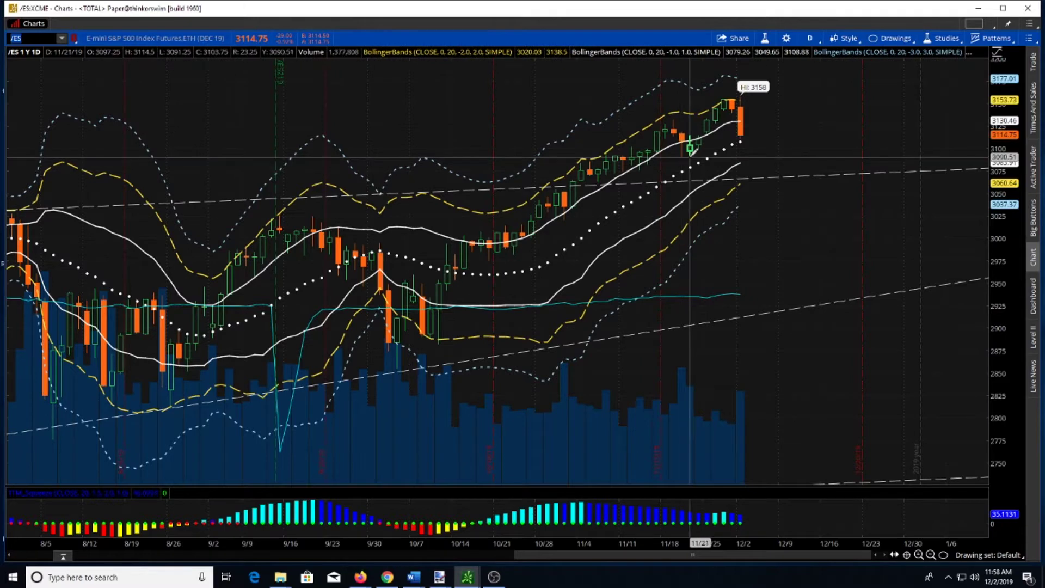
pyautogui.click(682, 156)
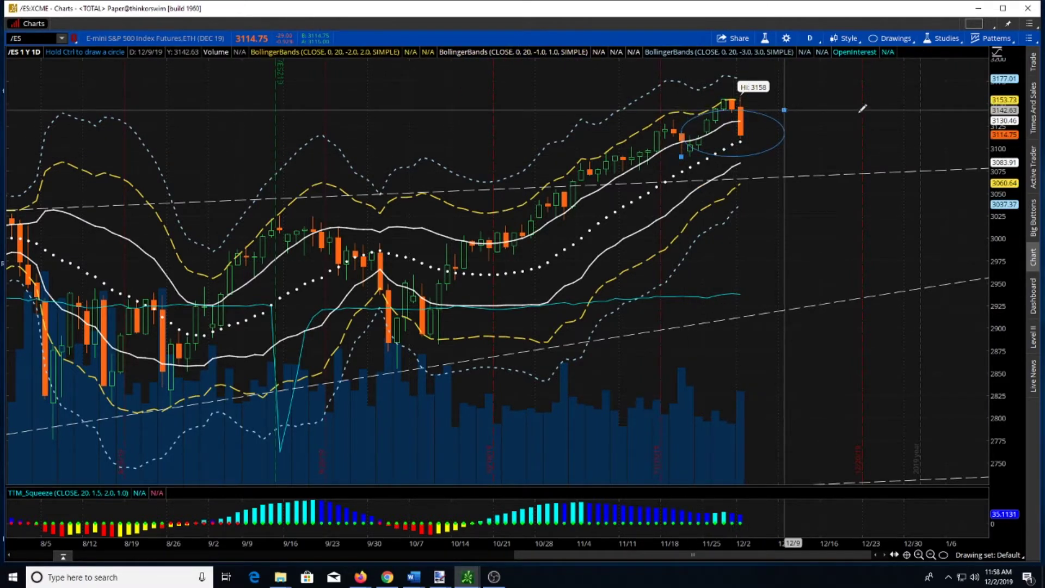
pyautogui.rightClick(805, 113)
pyautogui.rightClick(823, 95)
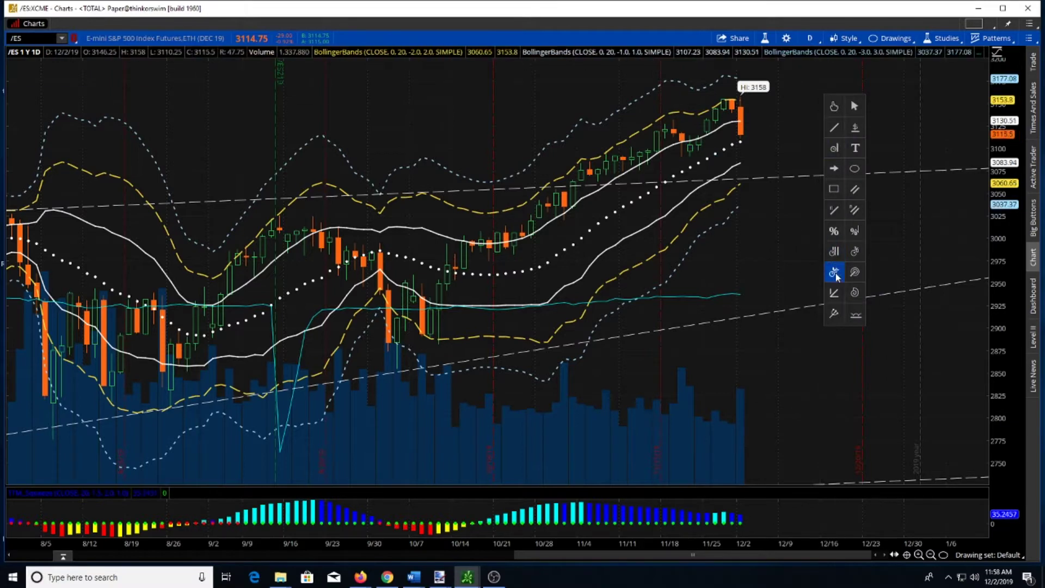
pyautogui.click(834, 233)
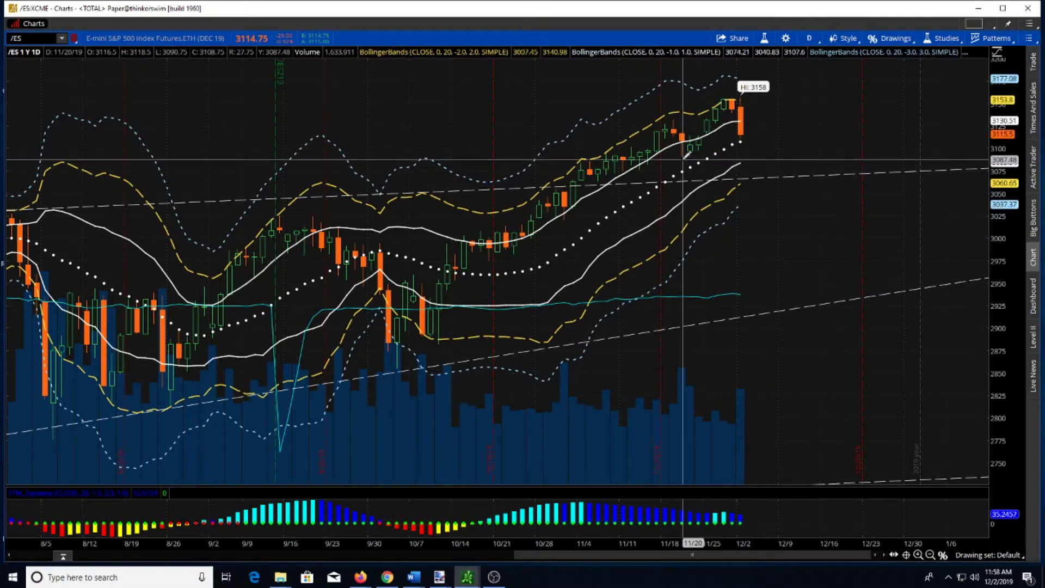
pyautogui.click(741, 96)
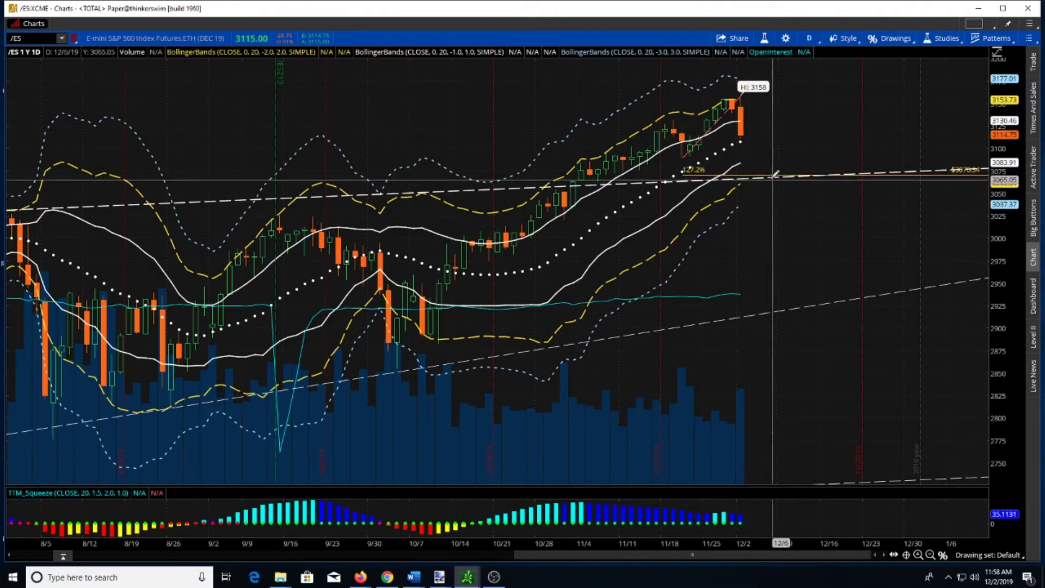
# - Make the 0.618 and 0.786 levels visible in the /ES Fibonacci retracement's properties
pyautogui.rightClick(769, 177)
pyautogui.click(796, 189)
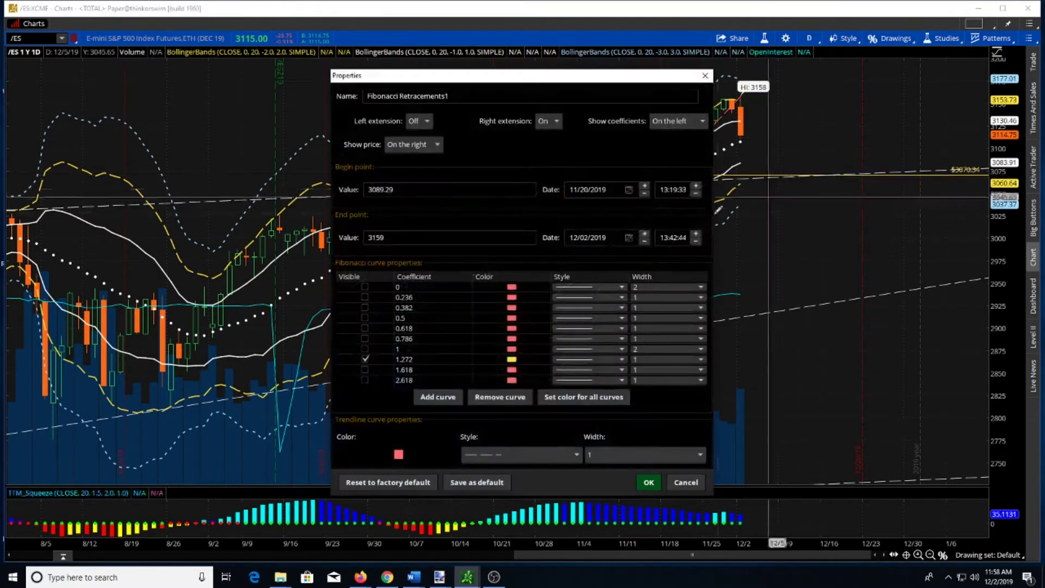
pyautogui.click(364, 339)
pyautogui.click(649, 482)
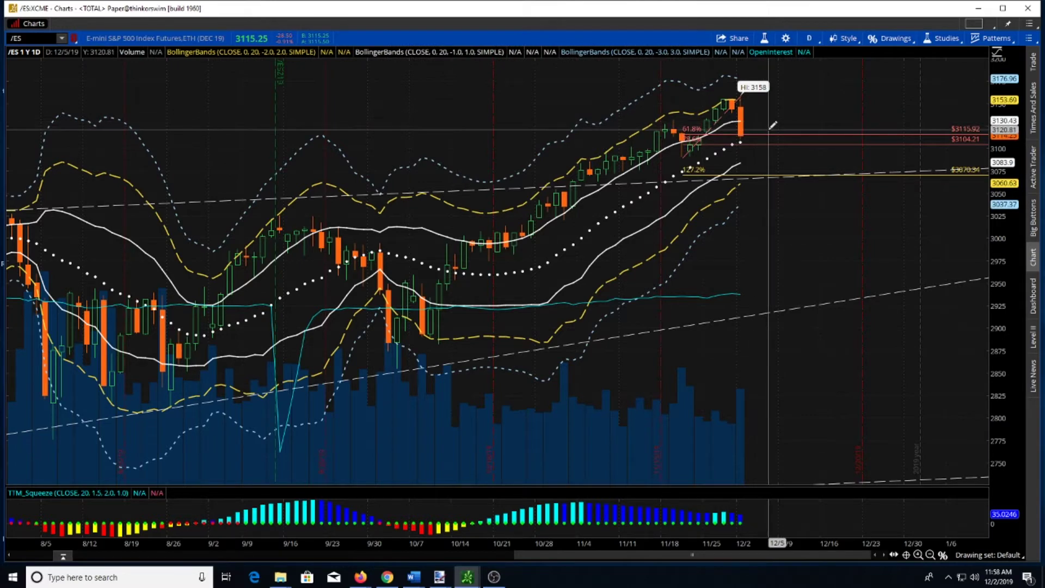
# - Switch to the /ES Keltner channel chart and examine the retracement levels around the recent candles
pyautogui.moveTo(771, 129)
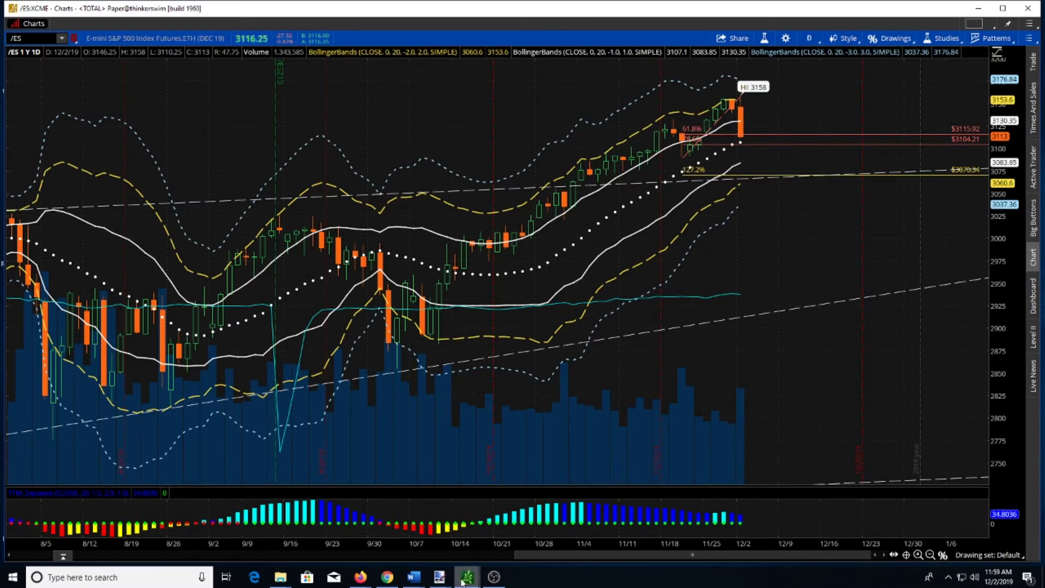
pyautogui.moveTo(463, 566)
pyautogui.click(473, 539)
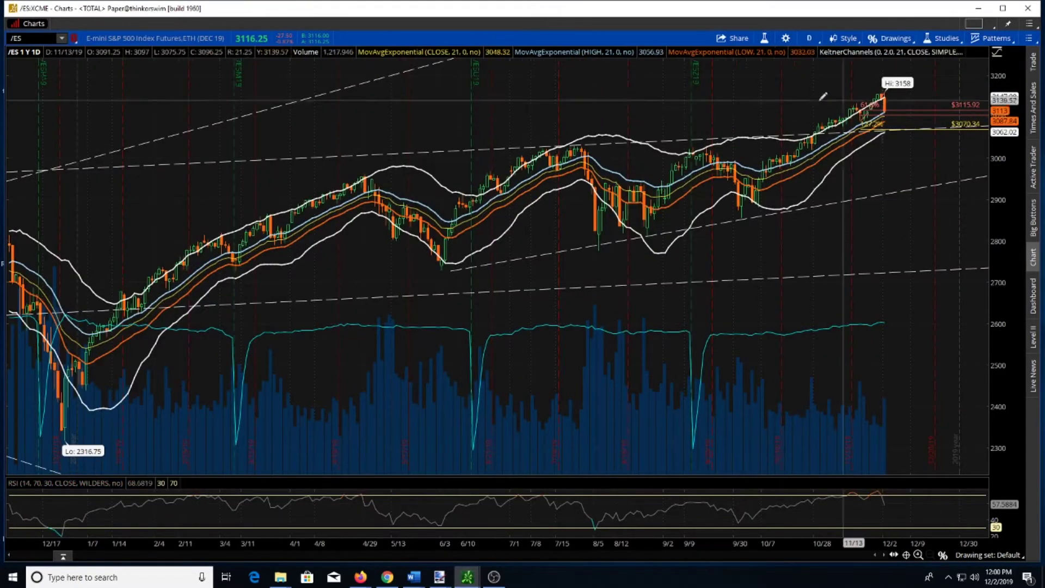
pyautogui.moveTo(674, 108); pyautogui.dragTo(992, 111)
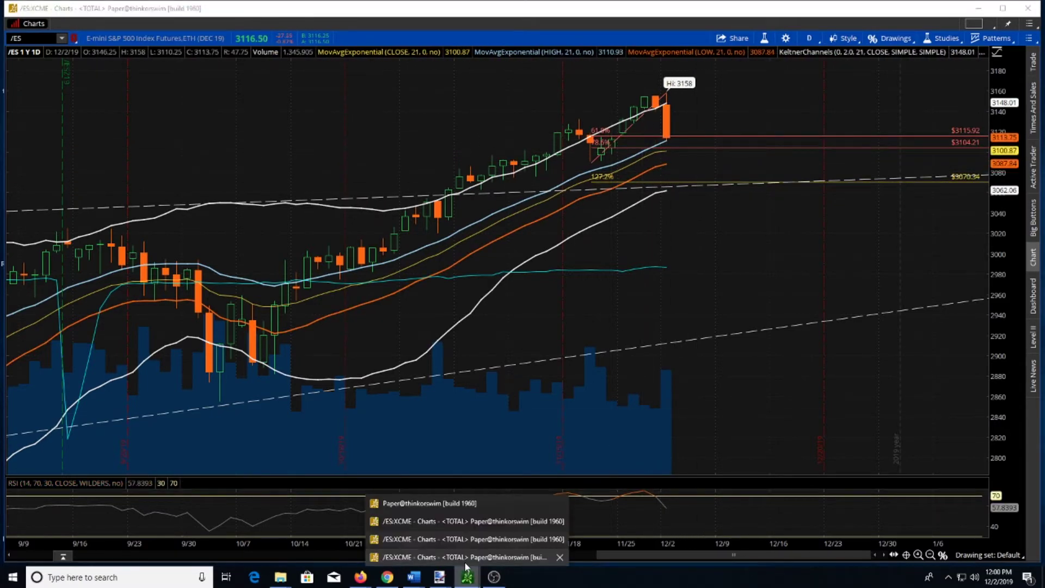
# - Switch to the /ES moving averages chart and compare the 12/2 candle with the retracement levels and averages
pyautogui.click(436, 537)
pyautogui.moveTo(665, 115); pyautogui.dragTo(958, 128)
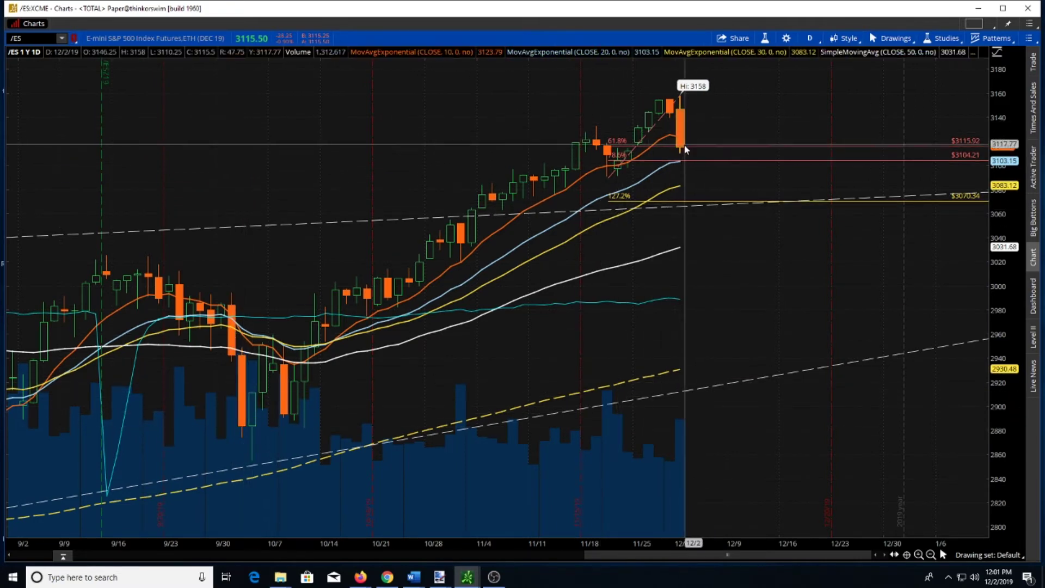
pyautogui.moveTo(682, 149)
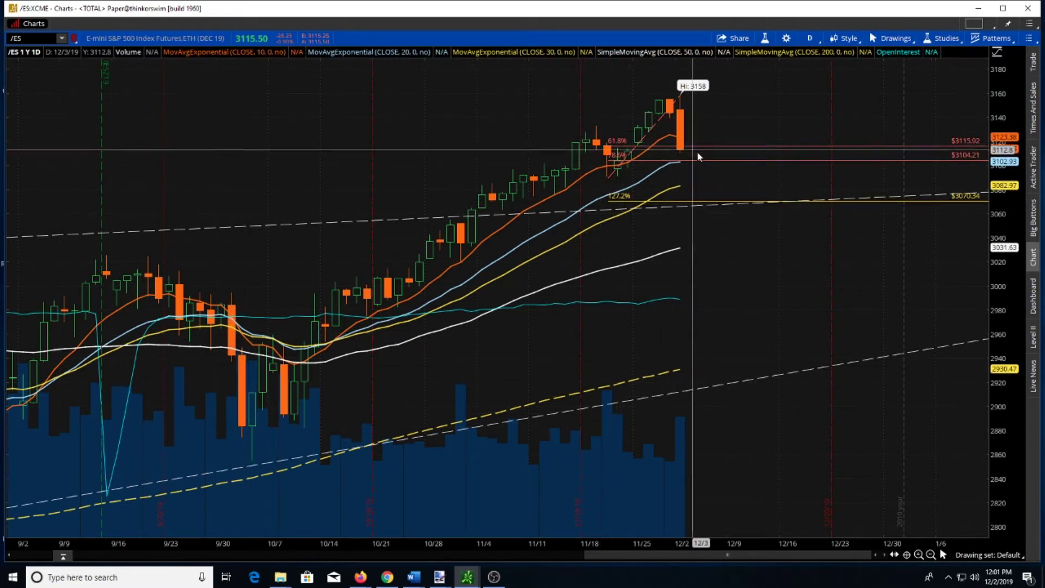
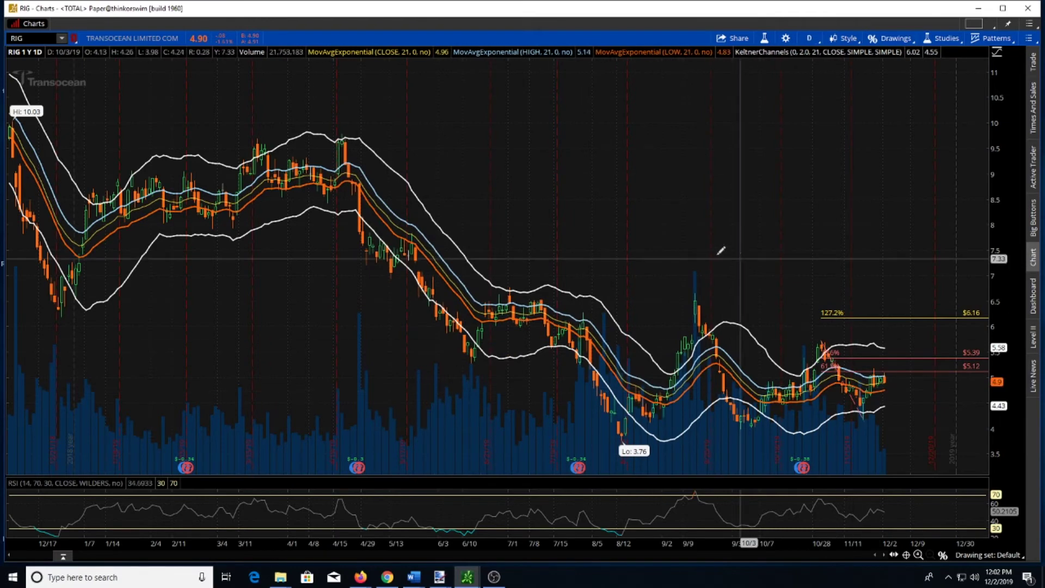
# - On the RIG Bollinger Bands chart, draw a Fibonacci retracement from the 11/21 low at about 4.17 up to the late-November high
pyautogui.moveTo(656, 249); pyautogui.dragTo(912, 297)
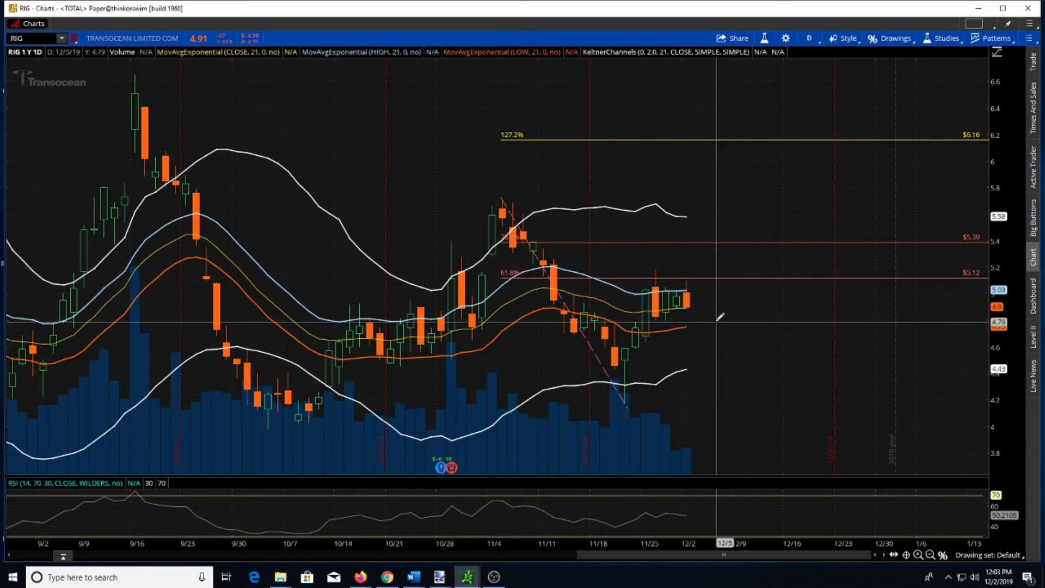
pyautogui.click(467, 581)
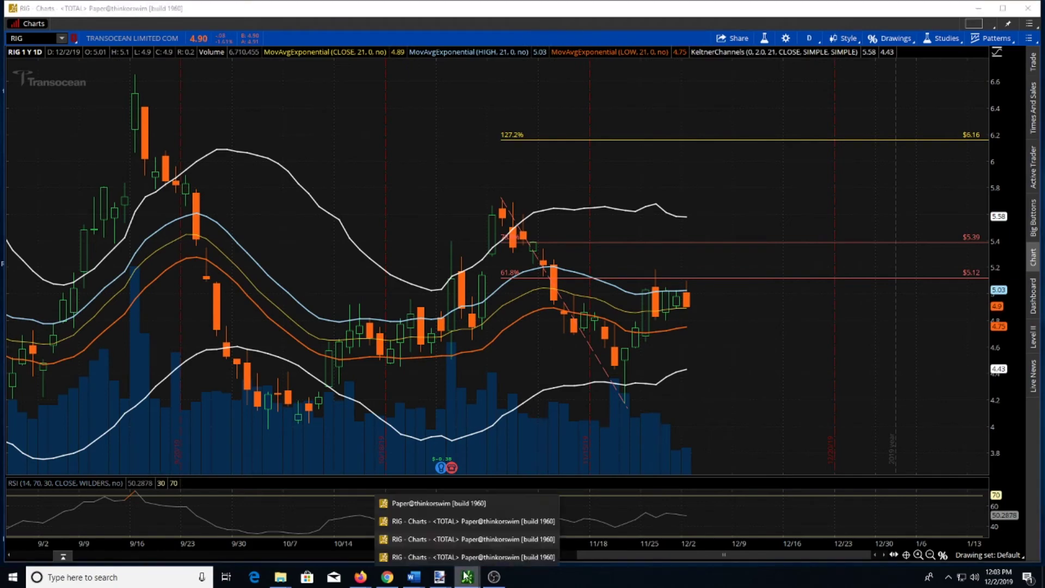
pyautogui.click(461, 528)
pyautogui.moveTo(642, 326); pyautogui.dragTo(987, 323)
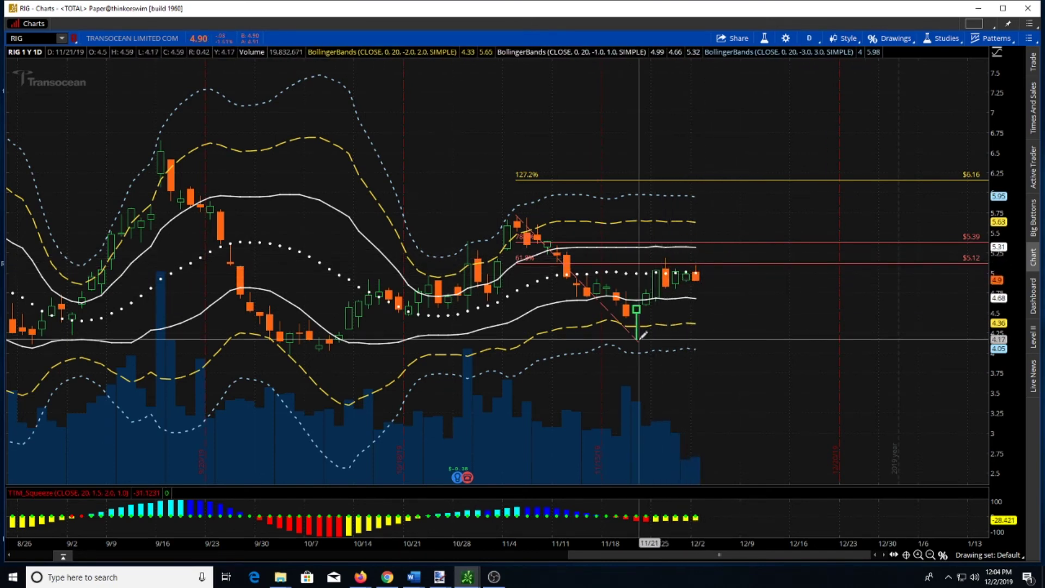
pyautogui.moveTo(637, 338)
pyautogui.mouseDown()
pyautogui.moveTo(686, 261)
pyautogui.moveTo(677, 245)
pyautogui.moveTo(668, 253)
pyautogui.mouseUp()
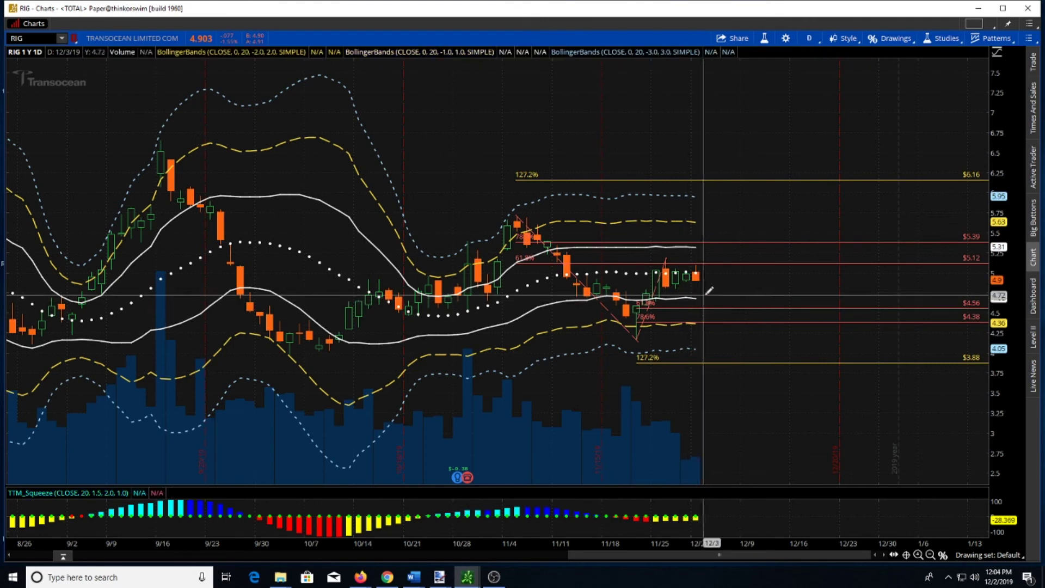
# - Compare both RIG retracements with the Keltner channels and with the moving averages on the other two charts
pyautogui.click(466, 579)
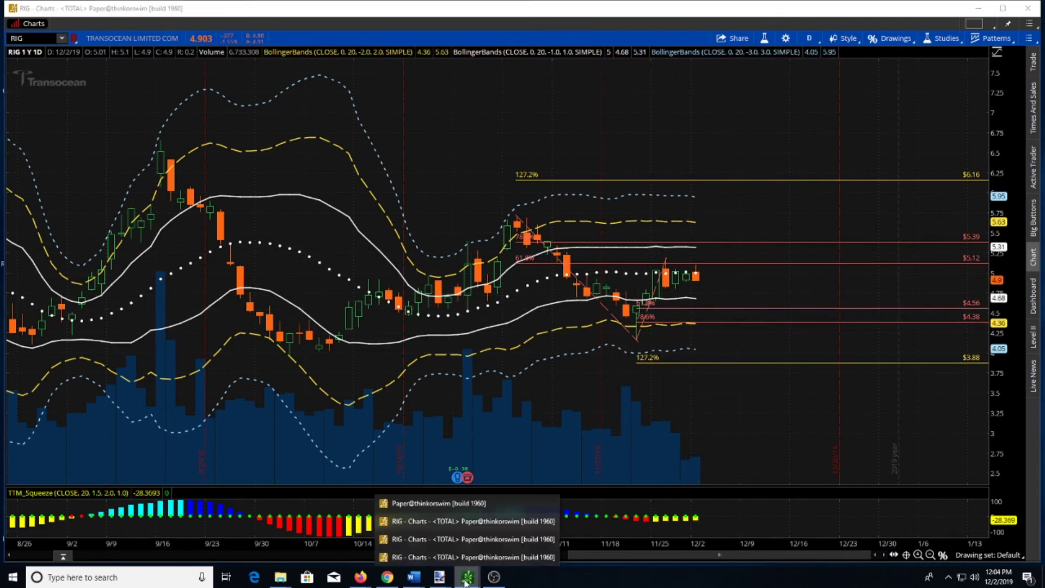
pyautogui.click(460, 539)
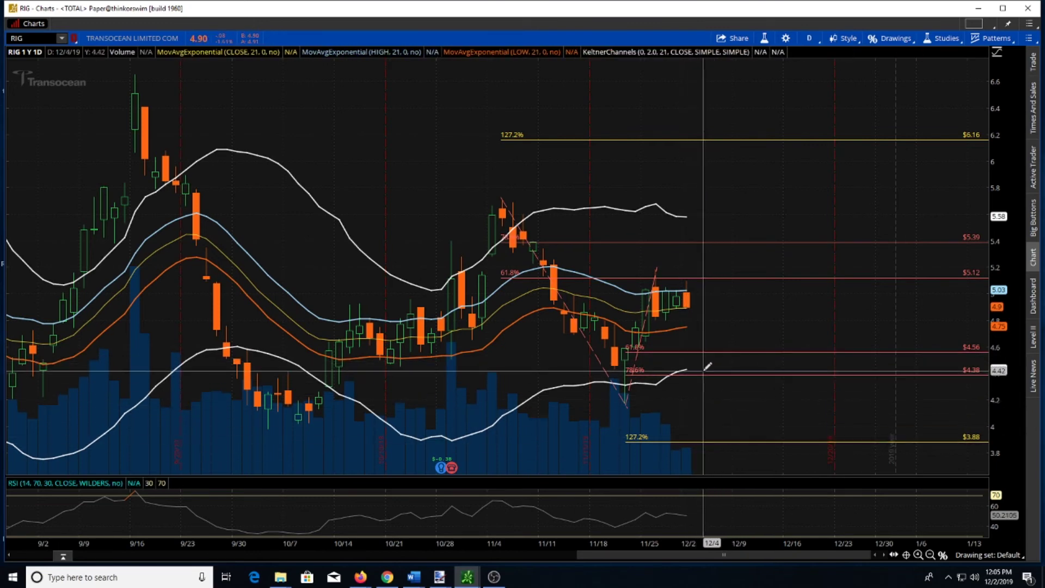
pyautogui.click(466, 579)
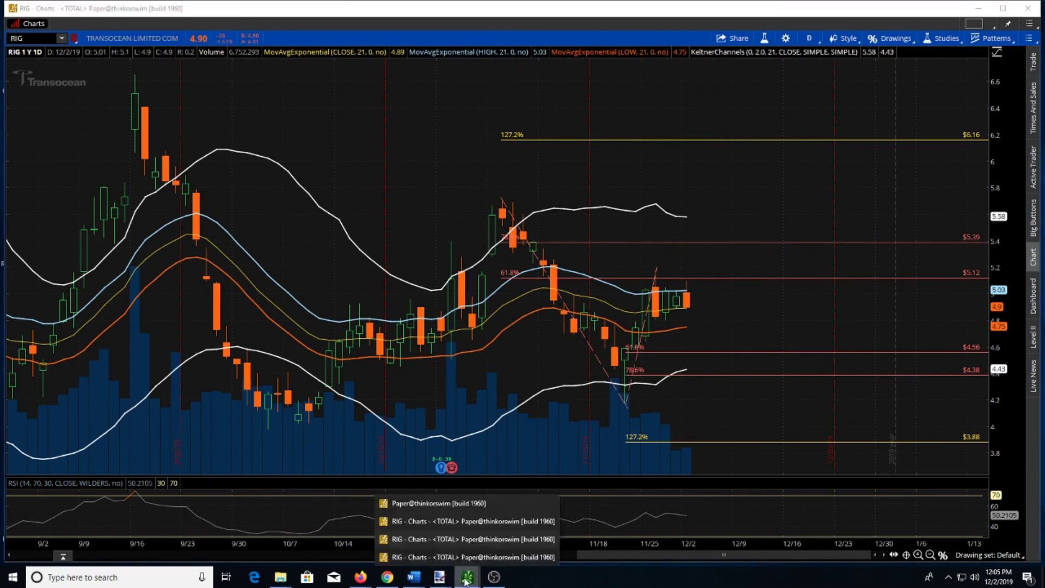
pyautogui.click(467, 557)
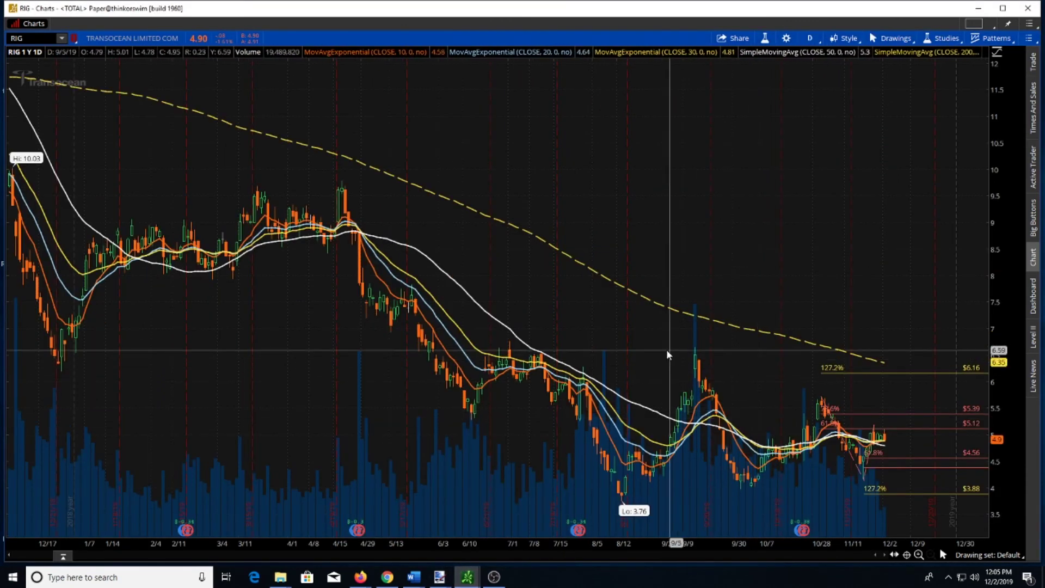
pyautogui.moveTo(636, 358); pyautogui.dragTo(987, 394)
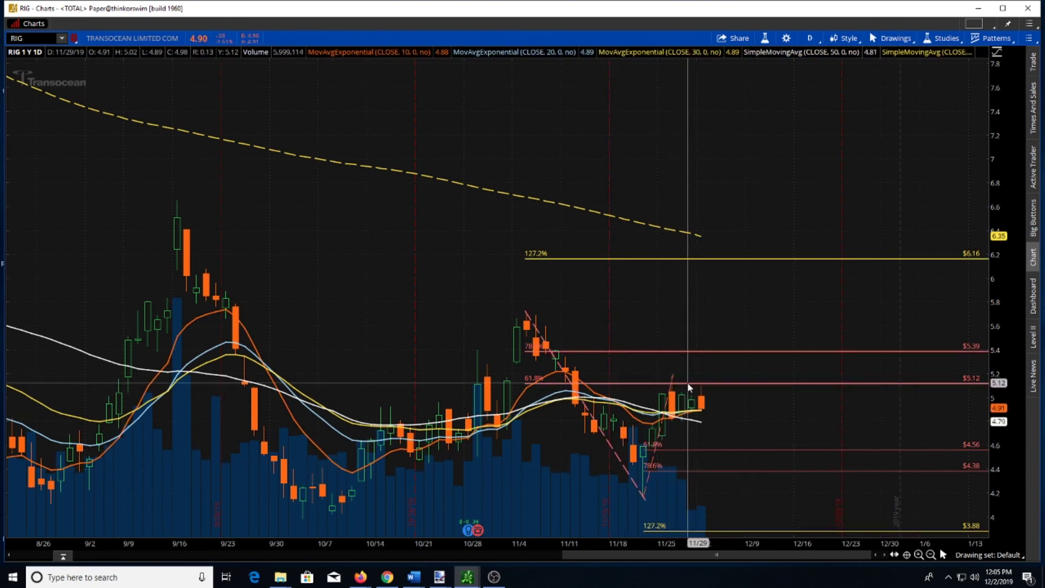
pyautogui.moveTo(689, 387)
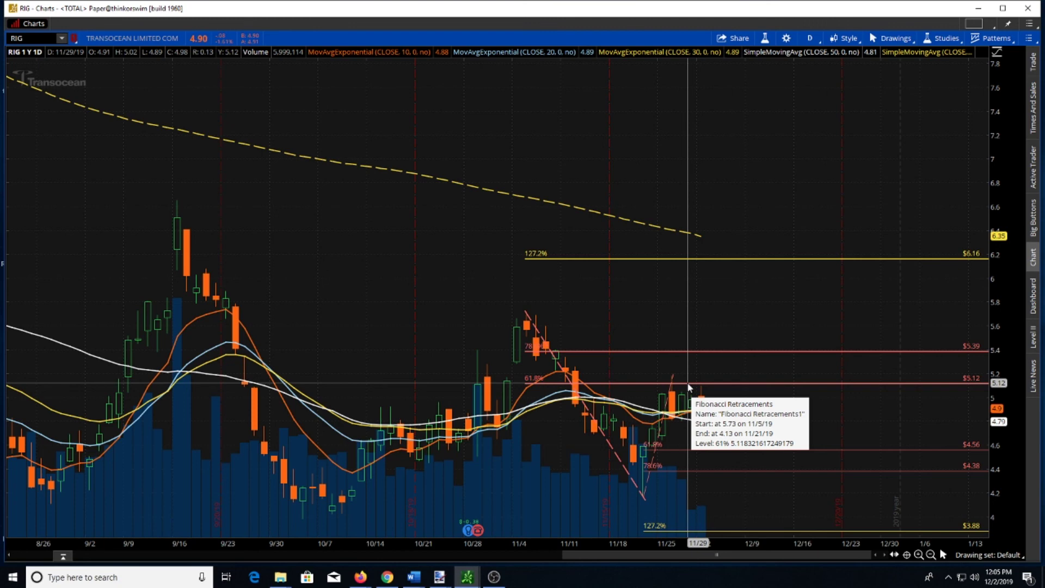